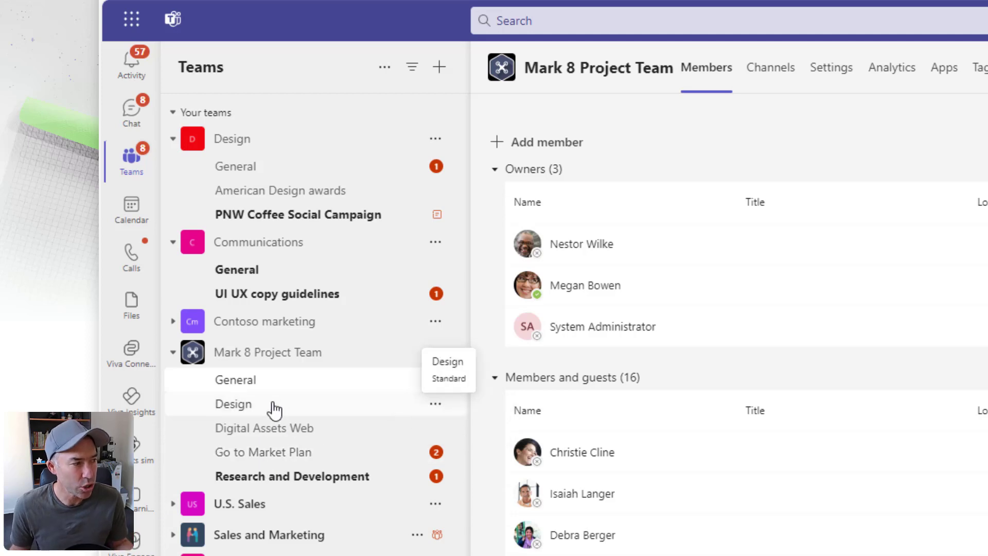
View the Design channel of Mark 8 Project Team, and open that team's tag management page.
{"action": "left_click", "coordinate": [234, 404]}
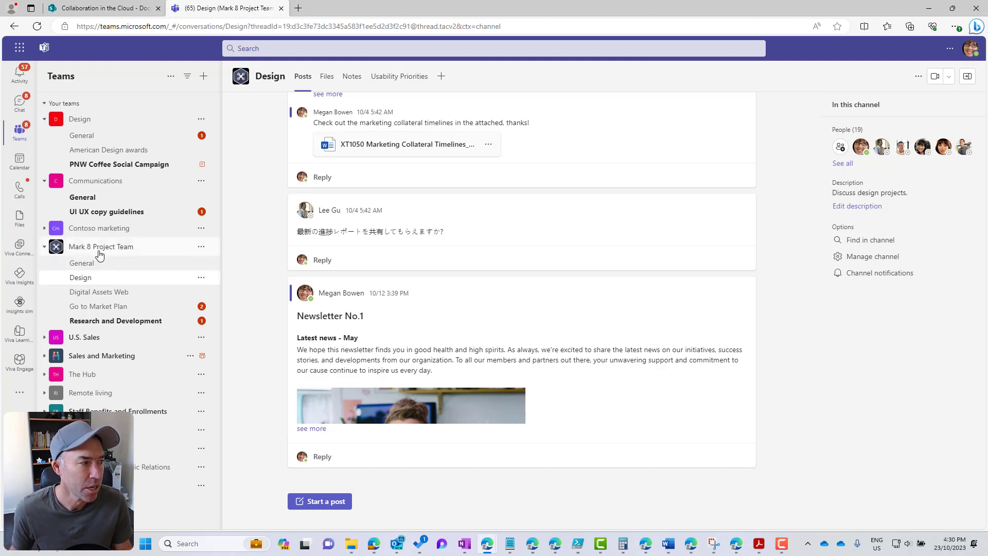
{"action": "left_click", "coordinate": [201, 247]}
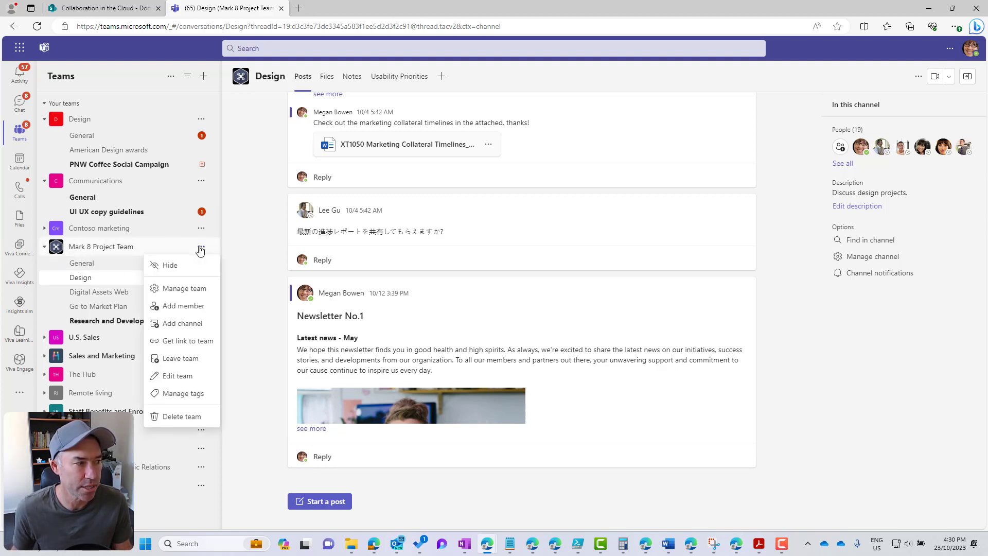
{"action": "left_click", "coordinate": [192, 292]}
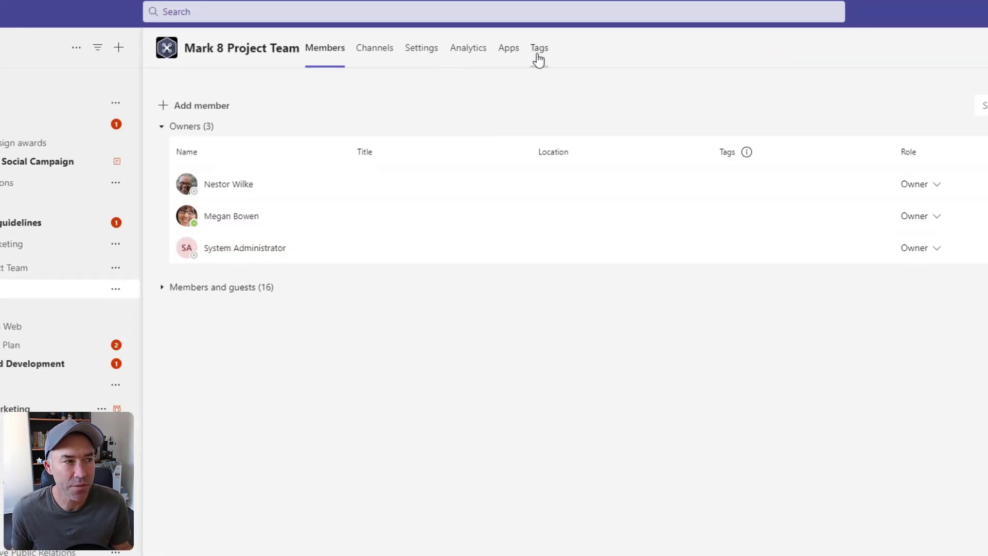
{"action": "left_click", "coordinate": [527, 80]}
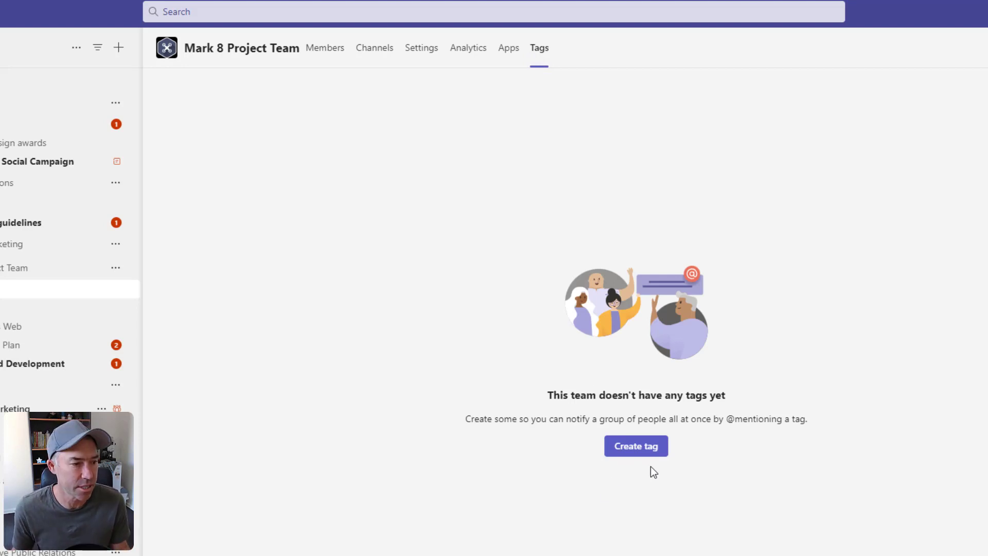
Start a new tag named "Design Team" and turn off the promotional post to the General channel.
{"action": "left_click", "coordinate": [636, 452]}
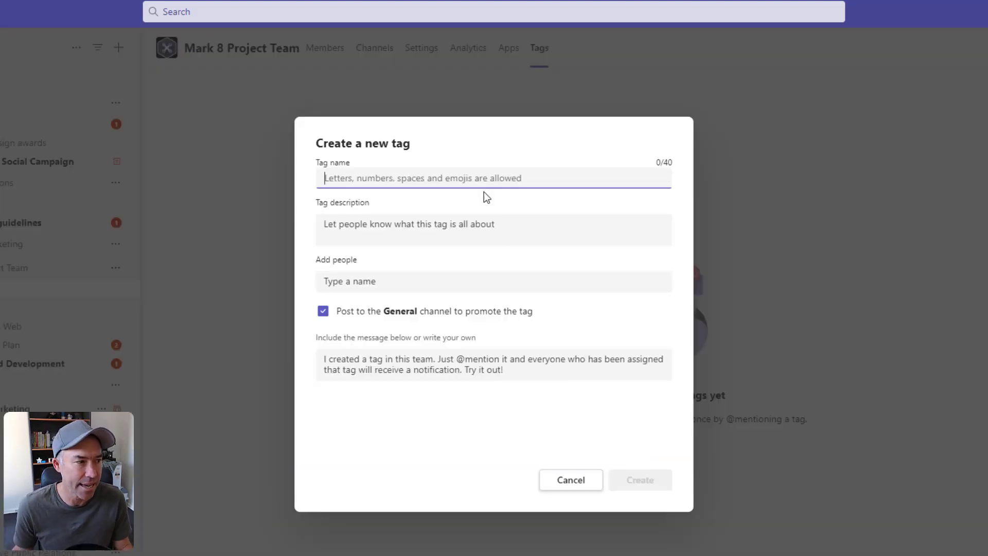
{"action": "type", "text": "Design"}
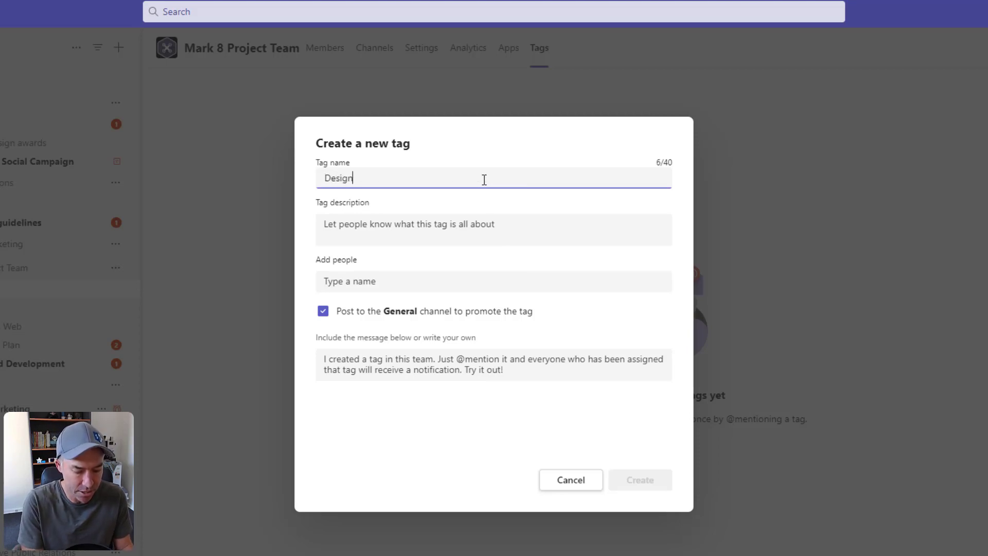
{"action": "type", "text": " Team"}
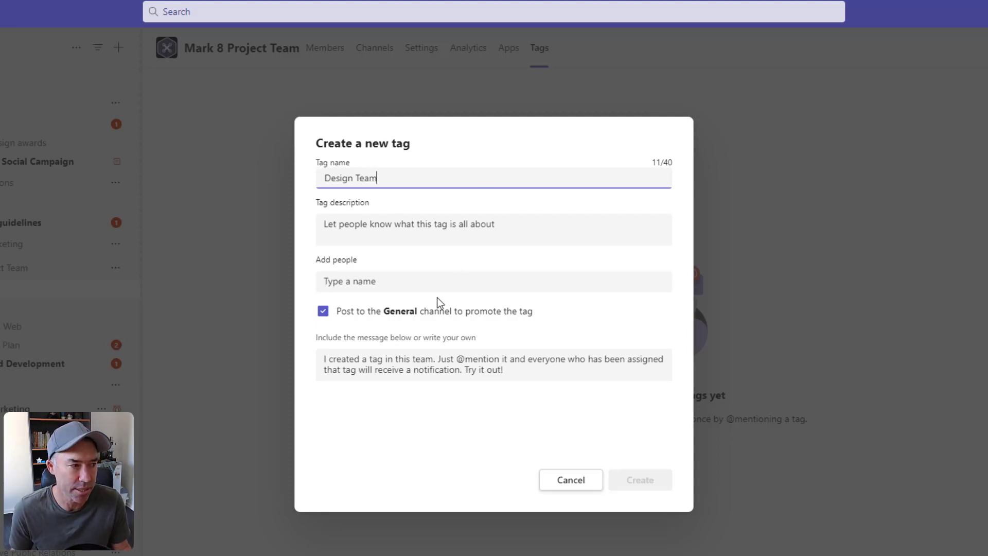
{"action": "left_click", "coordinate": [325, 314]}
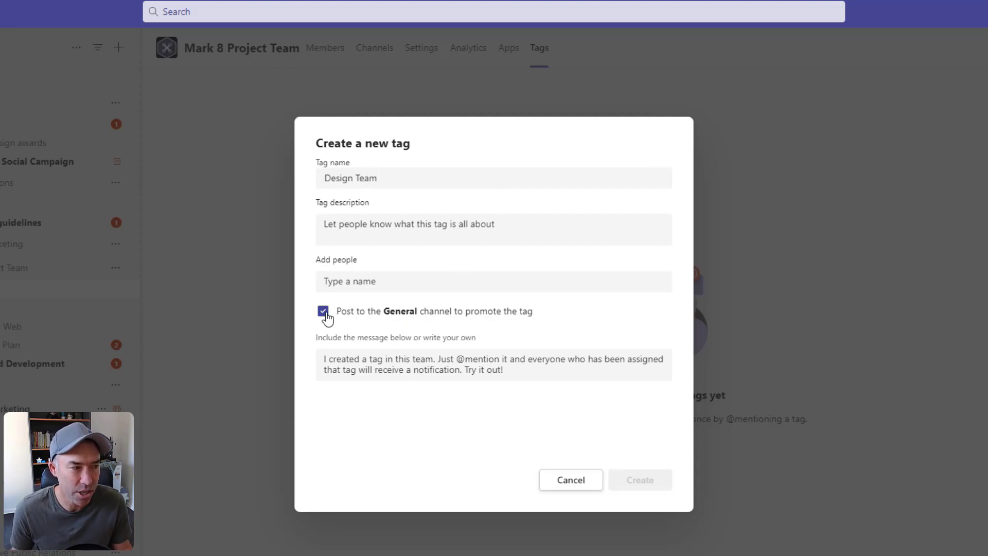
Add the three design team members to the Design Team tag and create it.
{"action": "left_click", "coordinate": [342, 281]}
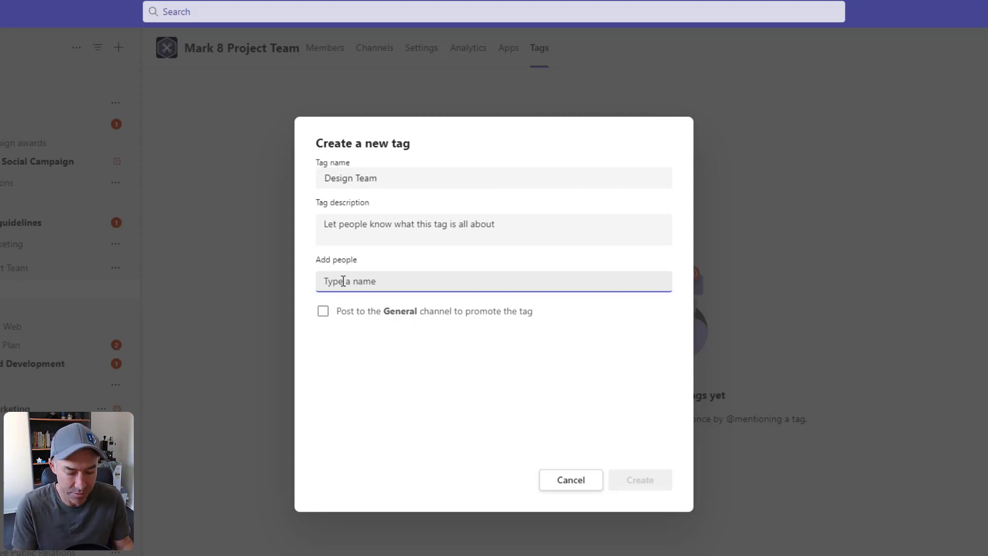
{"action": "type", "text": "nestor"}
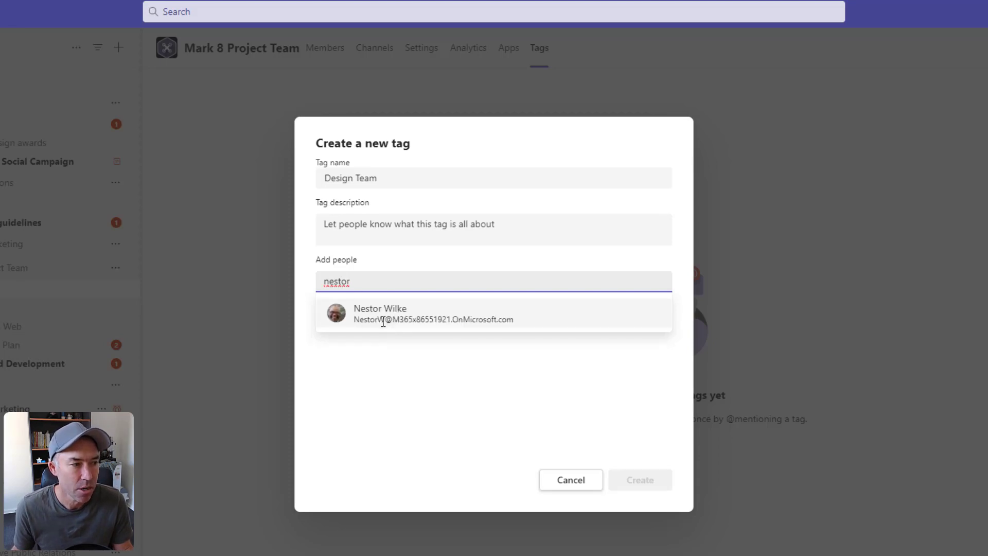
{"action": "left_click", "coordinate": [385, 319]}
{"action": "type", "text": "alex"}
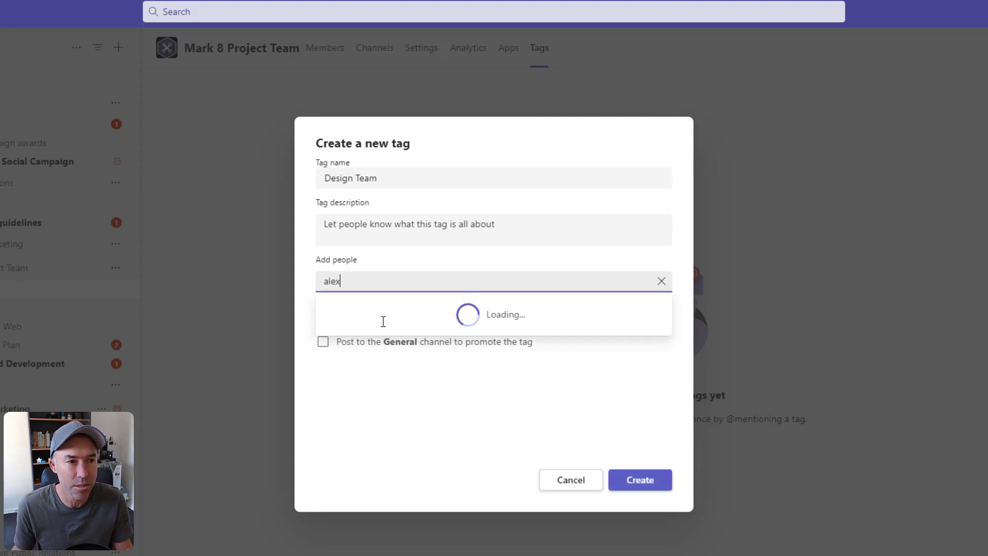
{"action": "left_click", "coordinate": [377, 311]}
{"action": "type", "text": "adele"}
{"action": "left_click", "coordinate": [377, 315]}
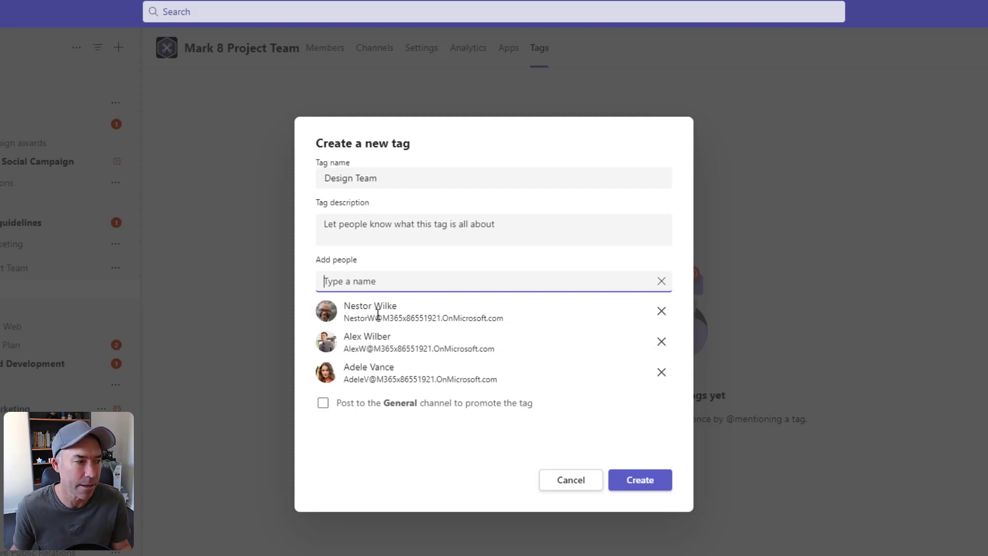
{"action": "left_click", "coordinate": [651, 484]}
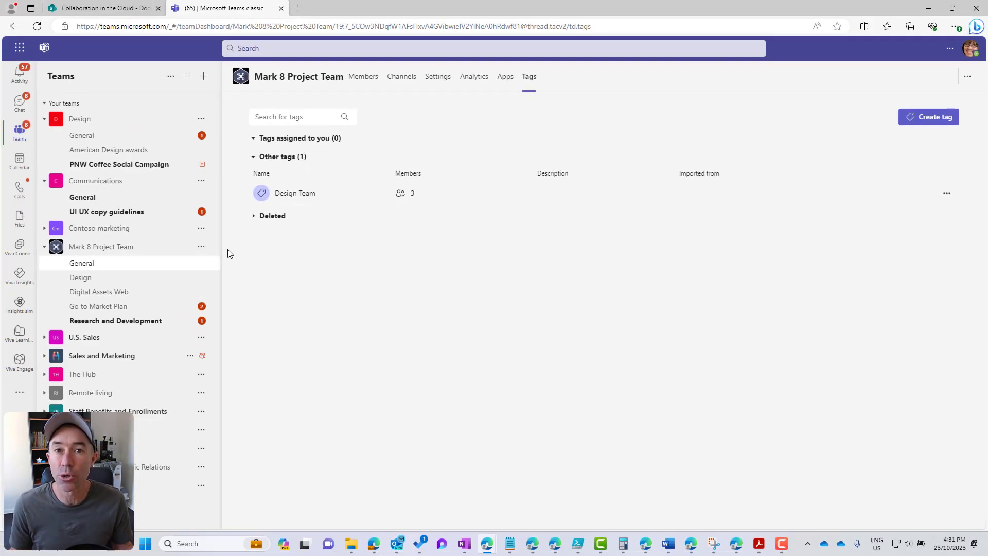
Start a post in the Design channel of Mark 8 Project Team and mention the Design Team tag in its message.
{"action": "left_click", "coordinate": [111, 280]}
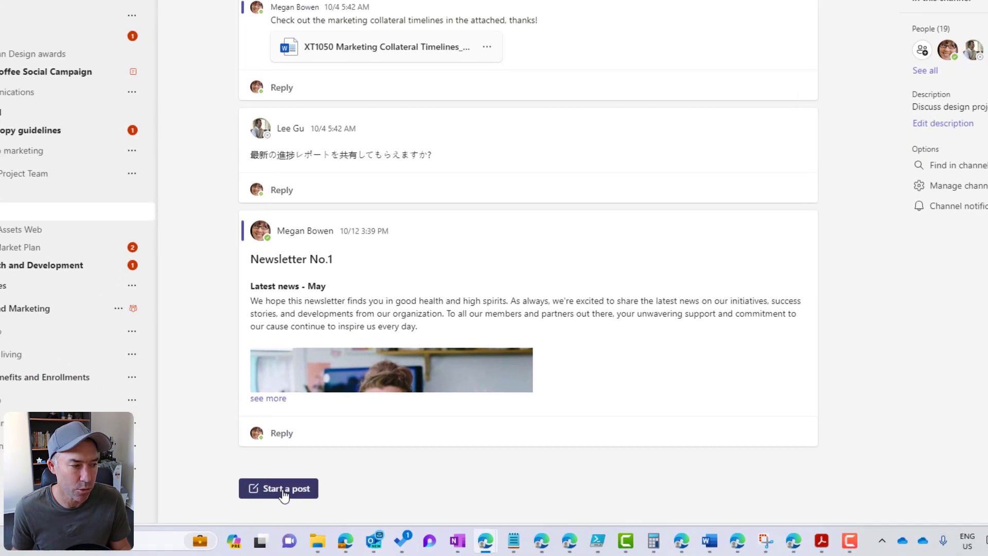
{"action": "left_click", "coordinate": [323, 502]}
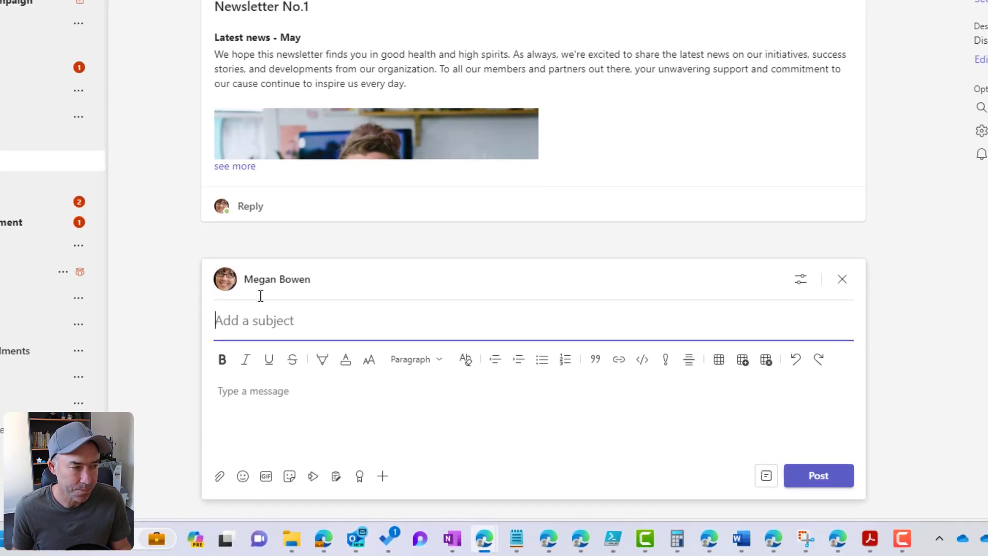
{"action": "left_click", "coordinate": [256, 391]}
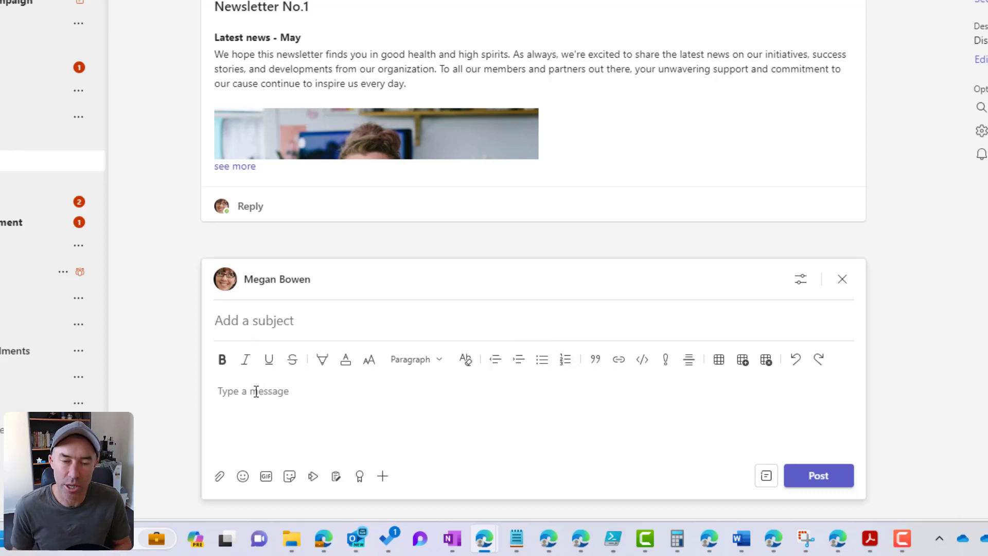
{"action": "type", "text": "@des"}
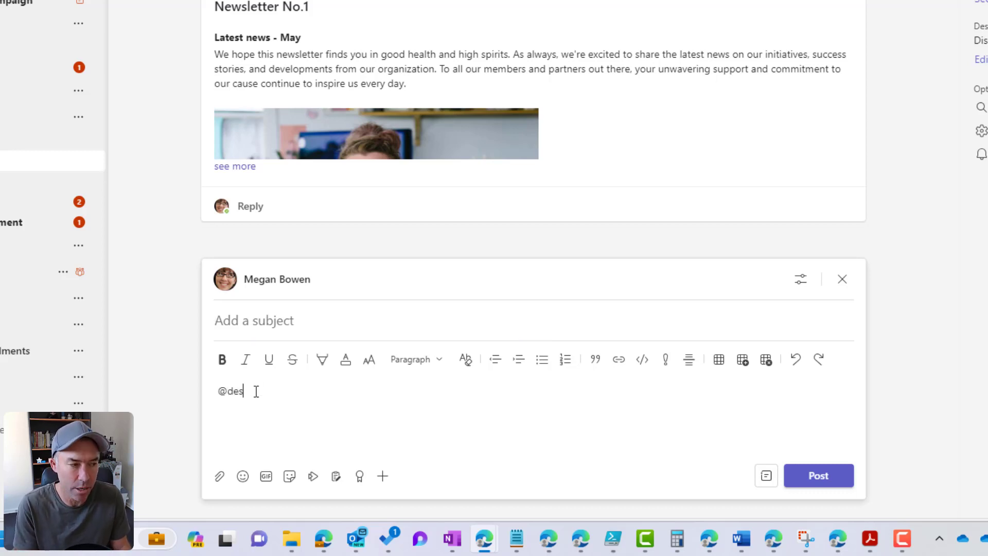
{"action": "type", "text": "ign"}
{"action": "key", "text": "Escape"}
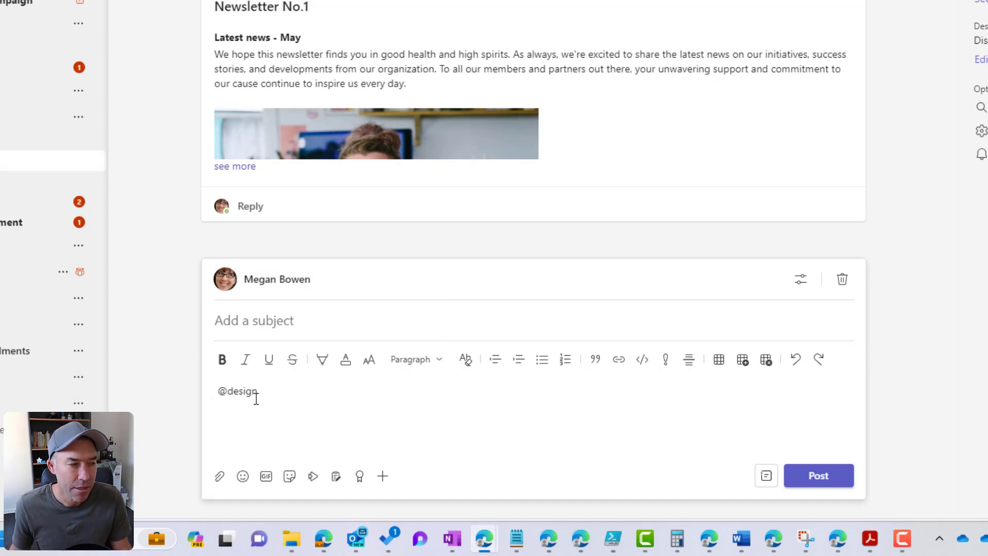
{"action": "key", "text": "BackSpace"}
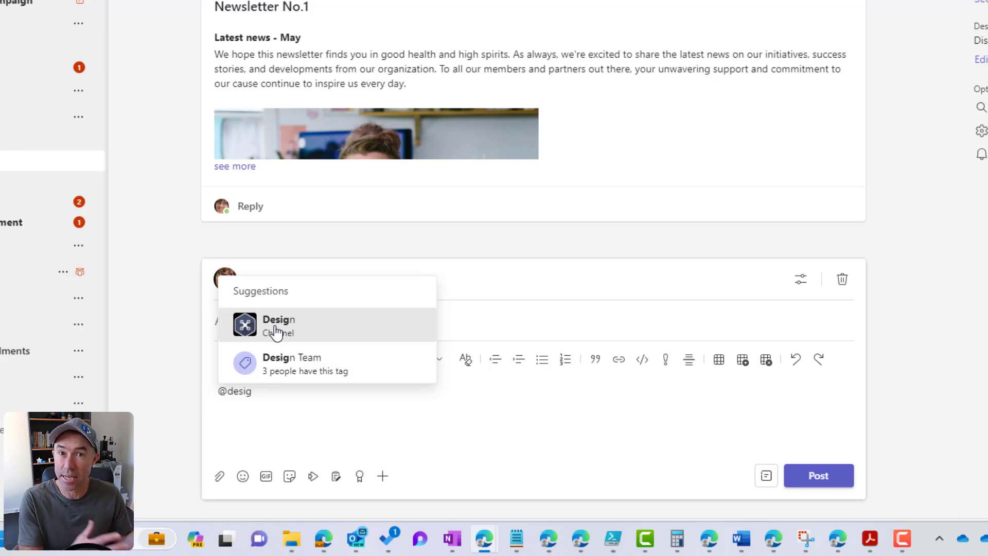
{"action": "left_click", "coordinate": [287, 367]}
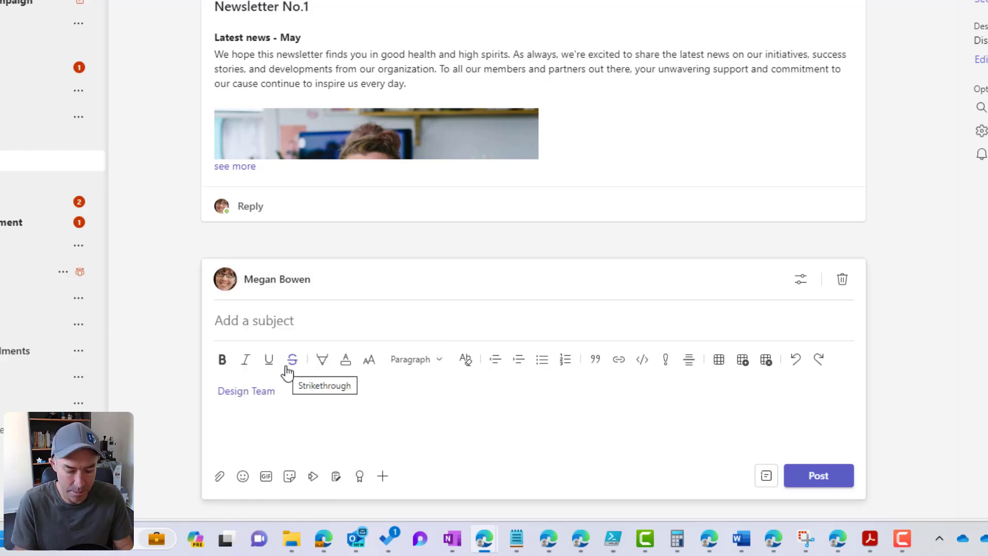
Write "Hey all this is important for us" after the tag mention, with correct spelling, and publish the post.
{"action": "type", "text": "Hey all "}
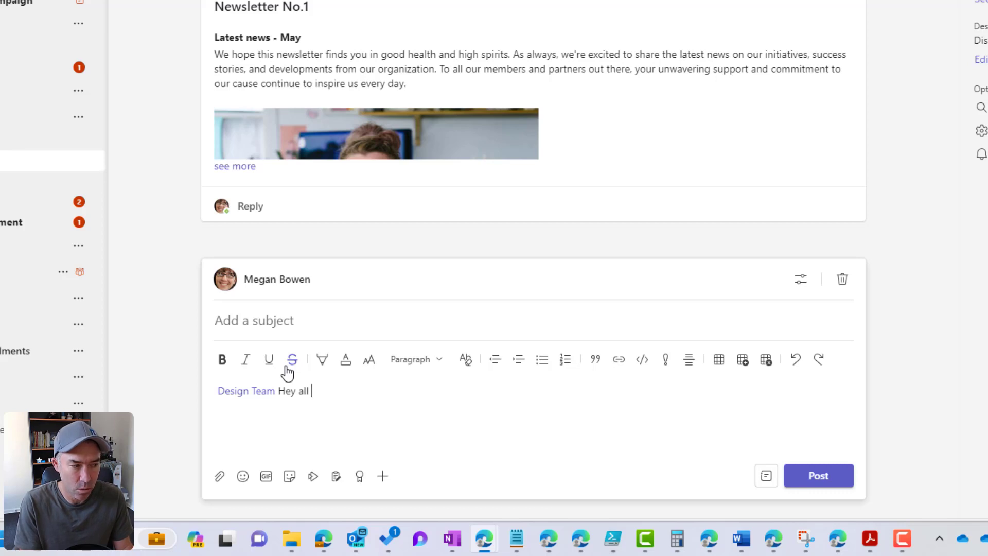
{"action": "type", "text": "this is "}
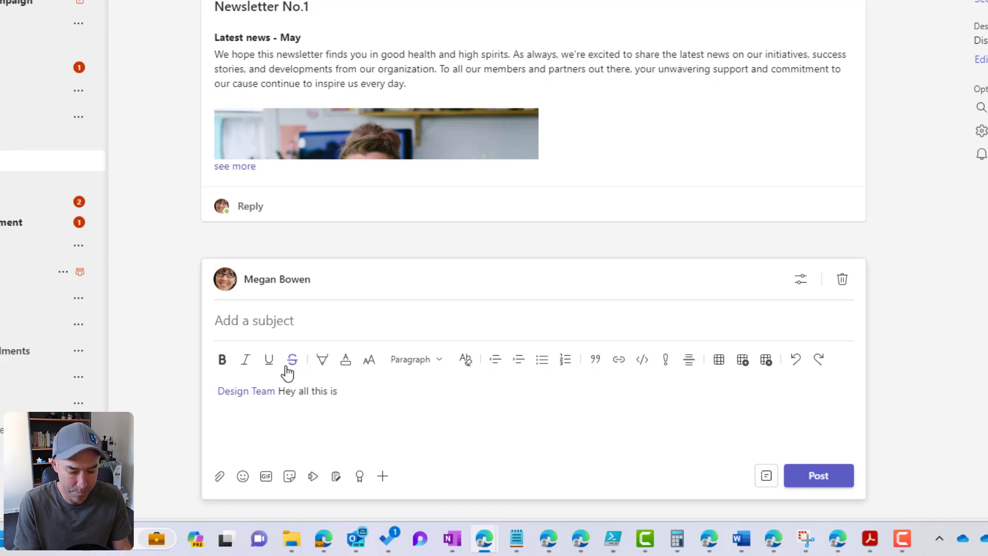
{"action": "type", "text": "imporant f"}
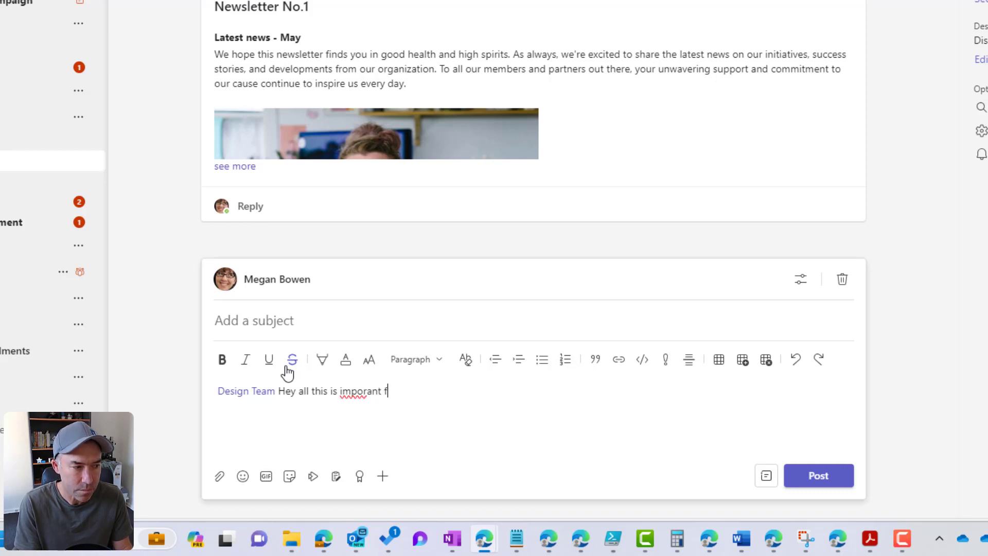
{"action": "type", "text": "or us"}
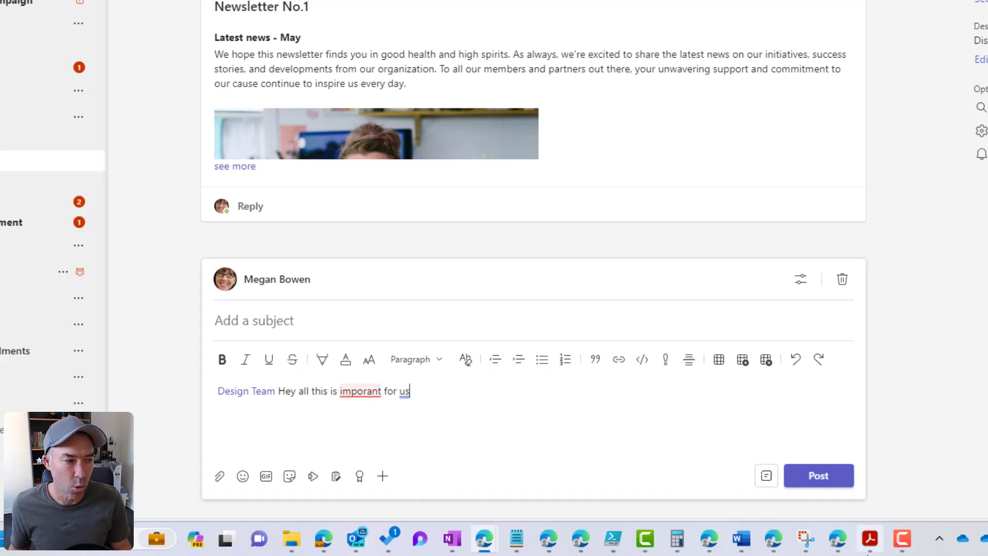
{"action": "left_click", "coordinate": [370, 391]}
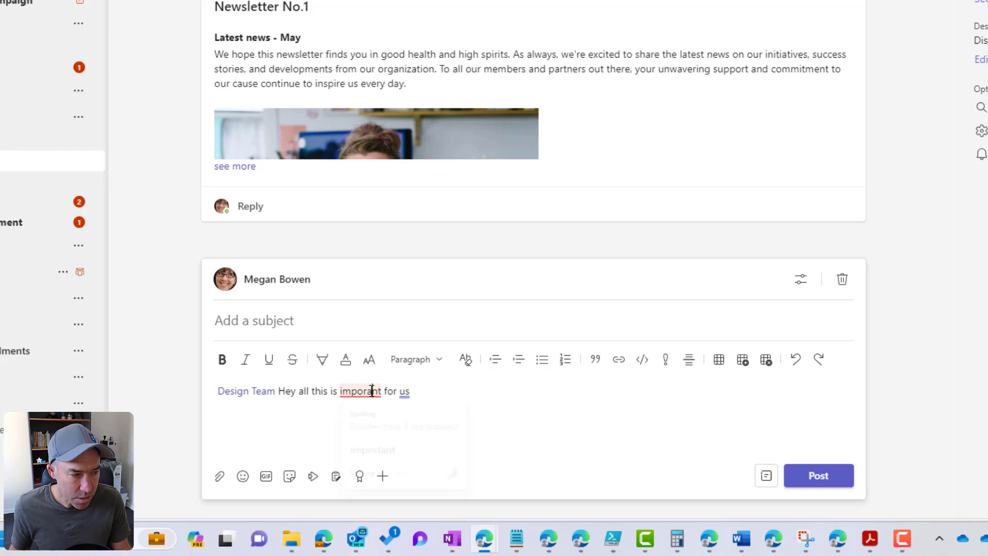
{"action": "left_click", "coordinate": [816, 478]}
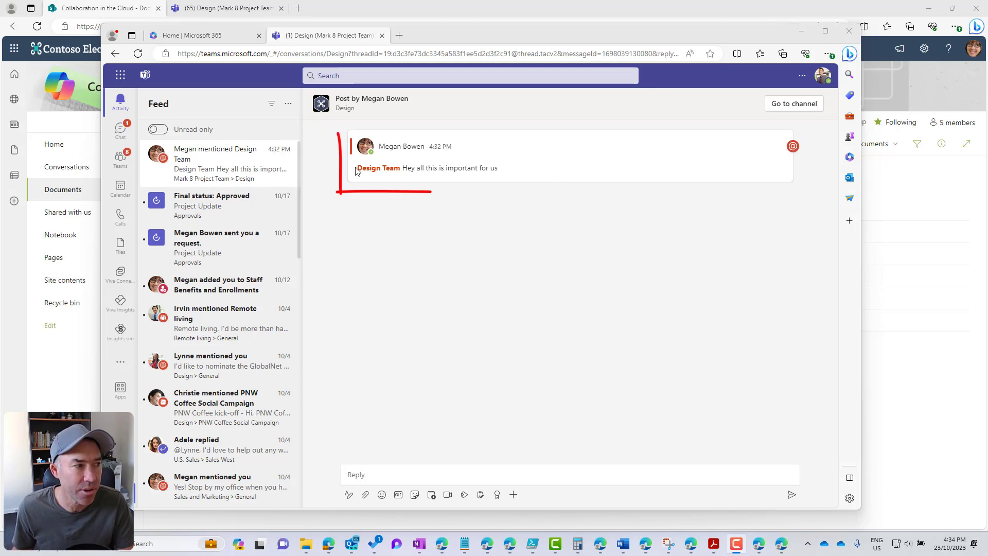
Inspect the Design Team mention in the tagged member's session, and view the Design channel of Mark 8 Project Team there.
{"action": "left_click", "coordinate": [374, 171]}
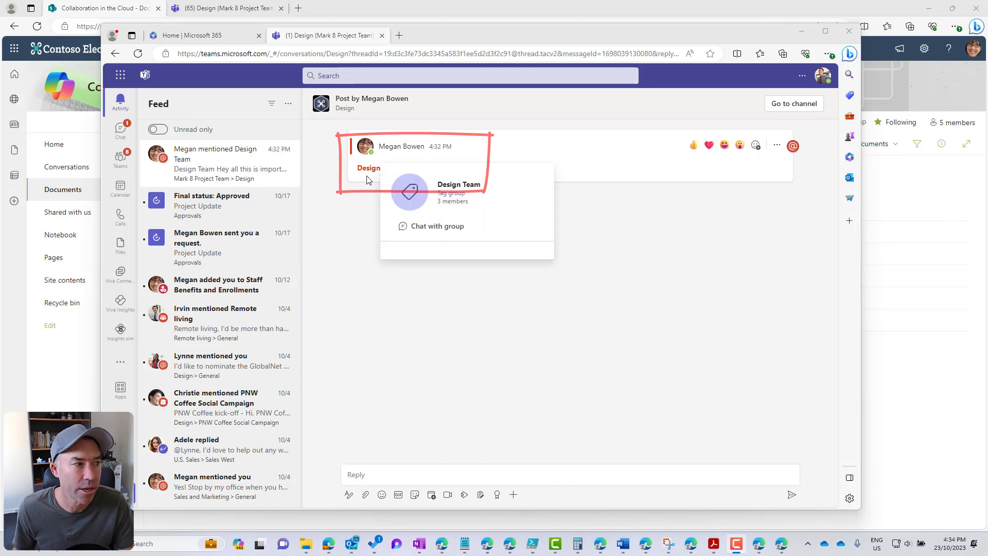
{"action": "left_click", "coordinate": [344, 227]}
{"action": "left_click", "coordinate": [121, 161]}
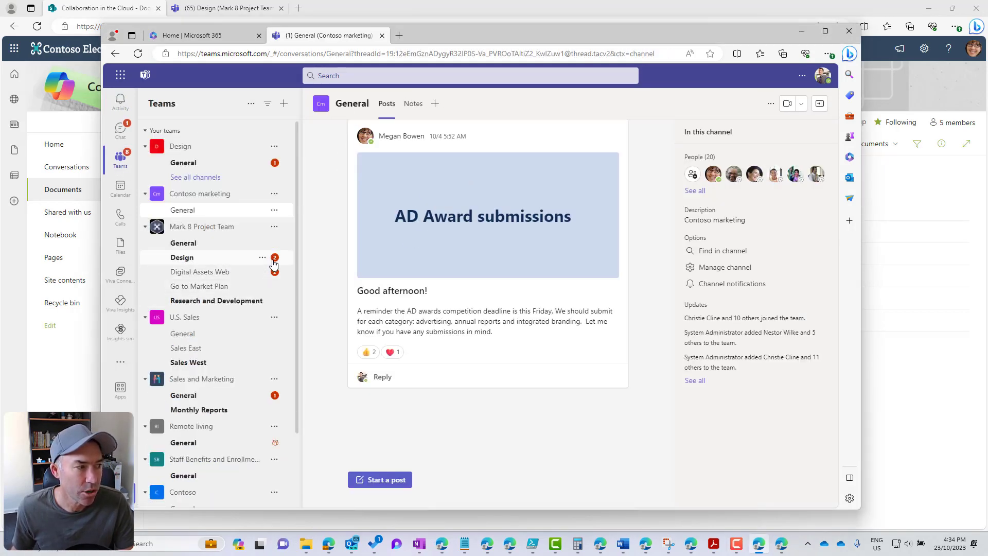
{"action": "left_click", "coordinate": [208, 262]}
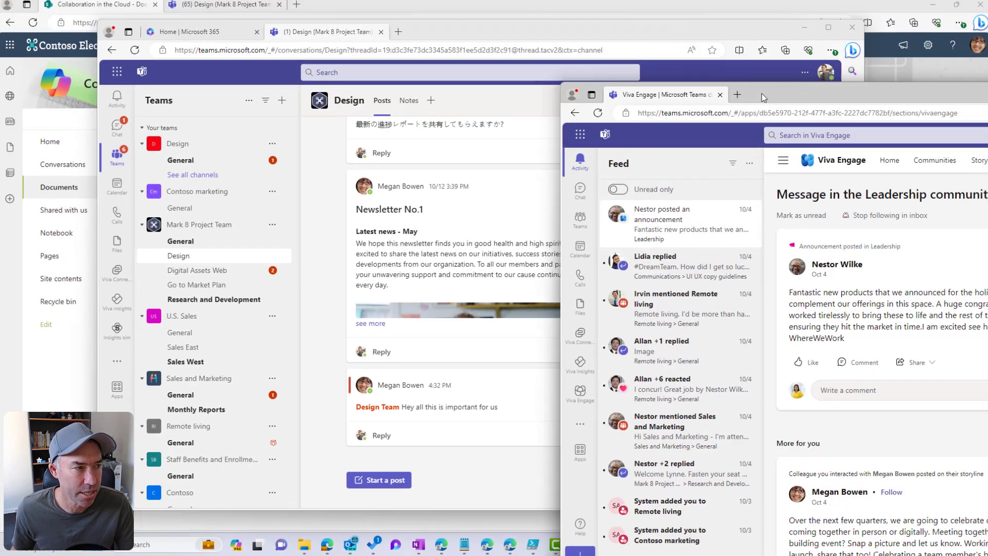
Bring the other member's Teams window into place, dismiss the page restore prompt, and view the Mark 8 Project Team's Design channel.
{"action": "left_click_drag", "start_coordinate": [761, 94], "coordinate": [387, 42]}
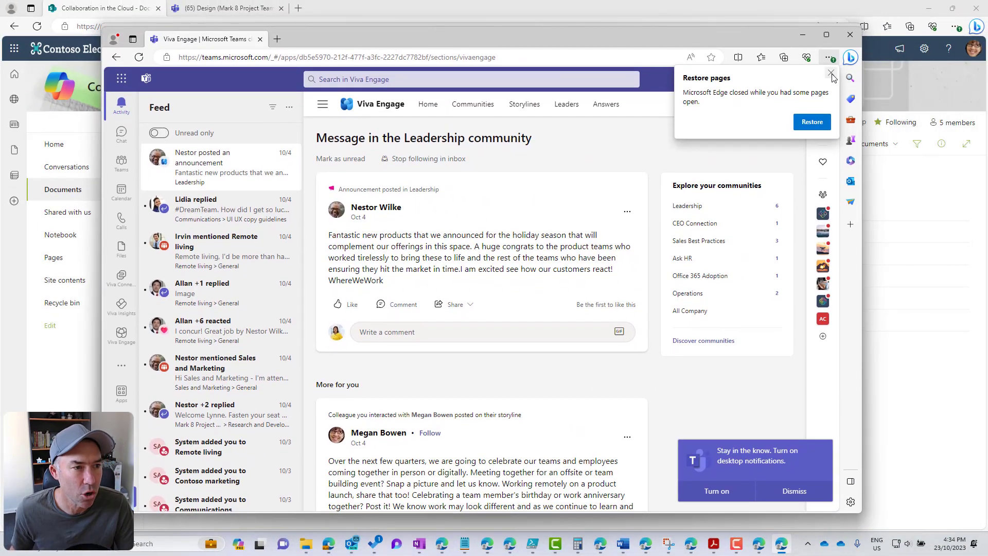
{"action": "left_click", "coordinate": [575, 161]}
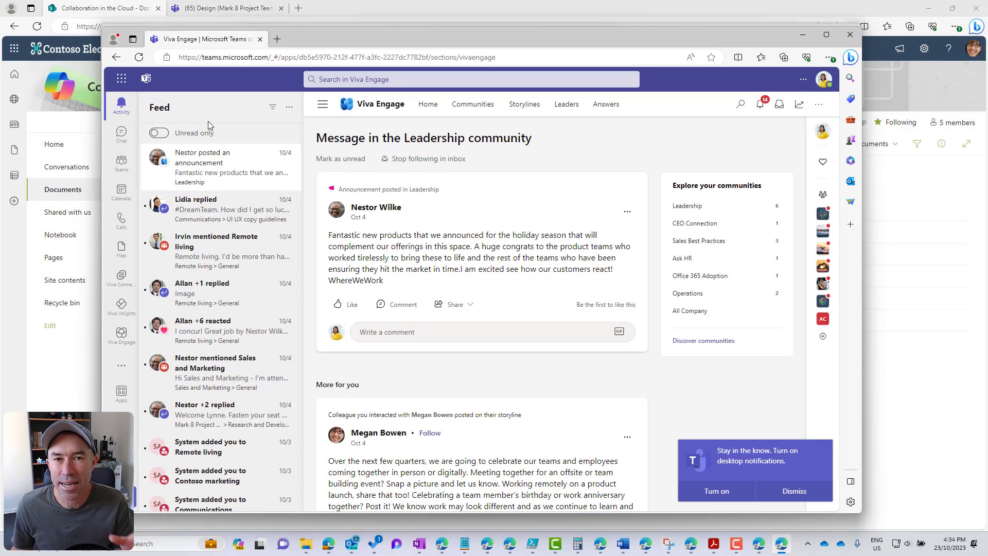
{"action": "left_click", "coordinate": [121, 163]}
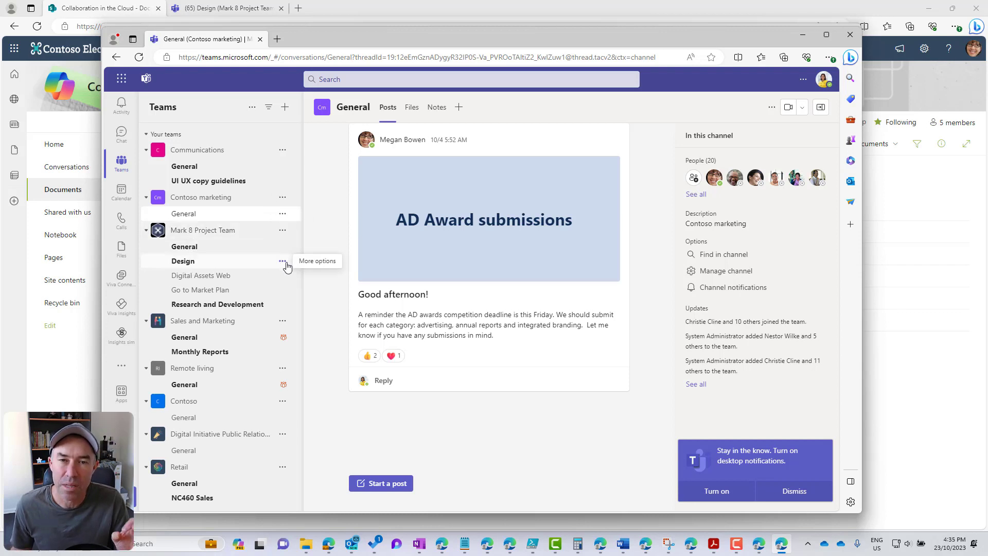
{"action": "left_click", "coordinate": [183, 261]}
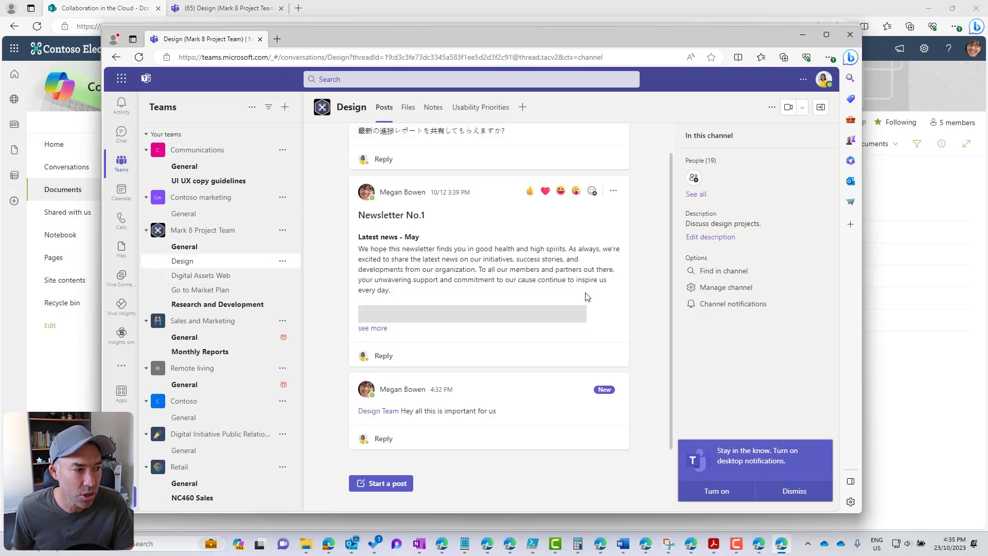